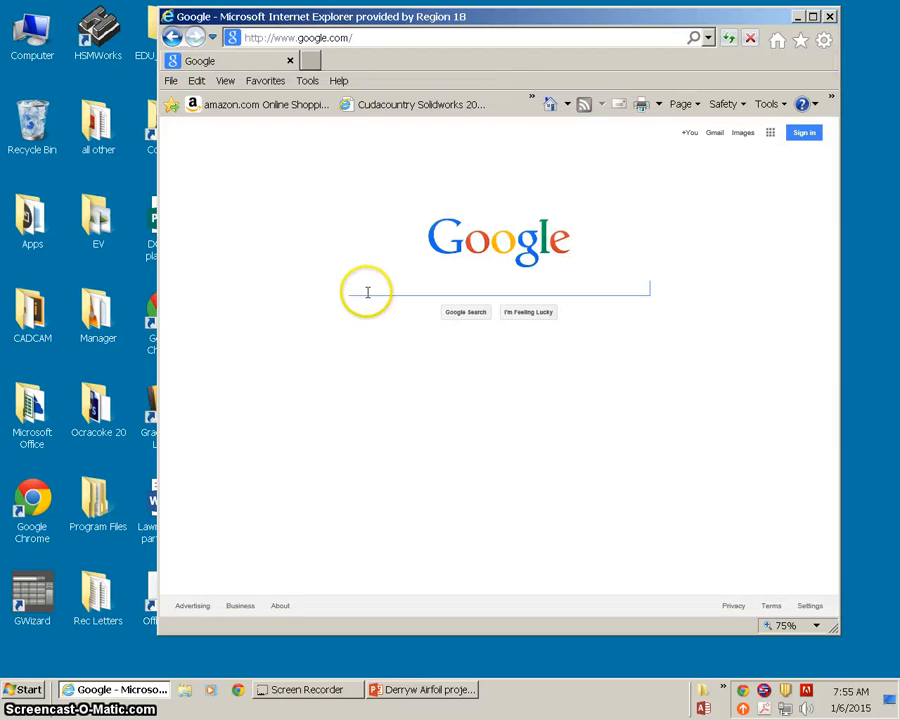
- Search Google for "foilsim" and open the FoilSim III Student Version 1.5a beta page from NASA Glenn Research Center
click(367, 288)
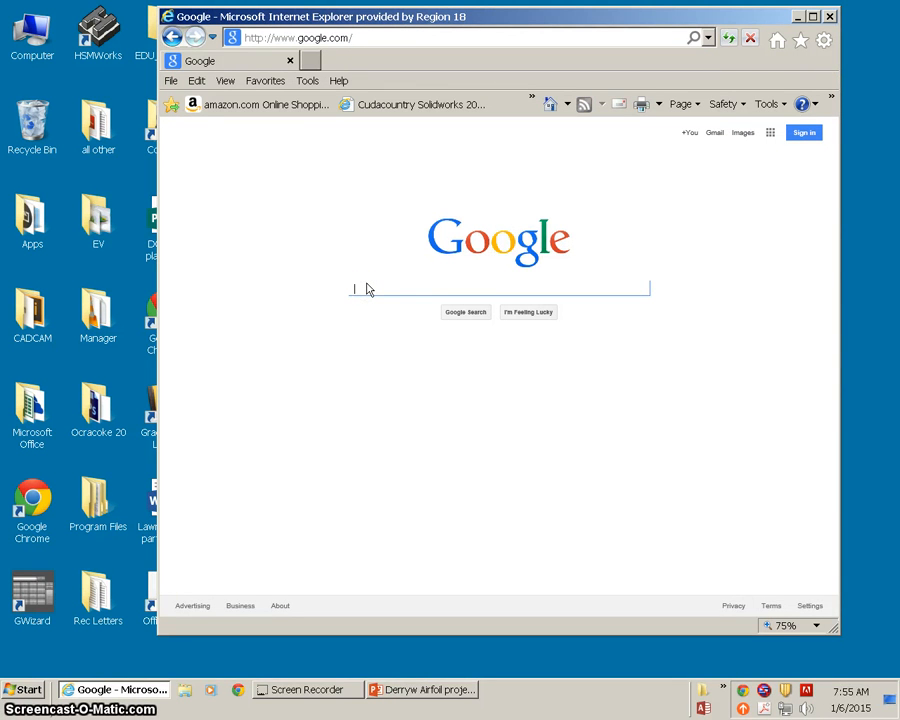
text(foilsim)
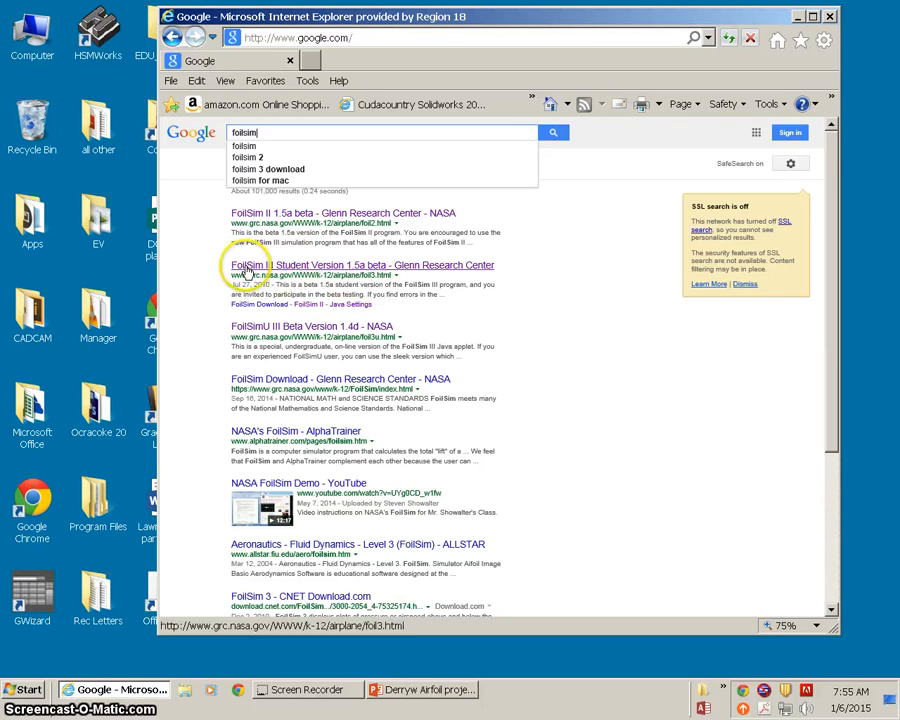
click(328, 267)
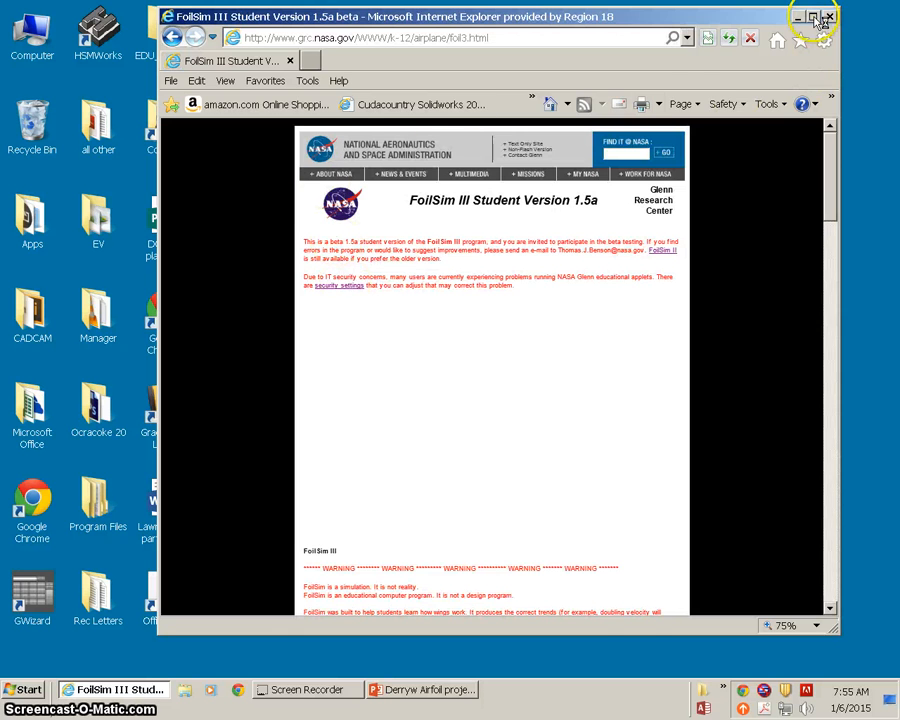
- Maximize the browser window and enlarge the loaded FoilSim III simulator page to 100% zoom
click(813, 17)
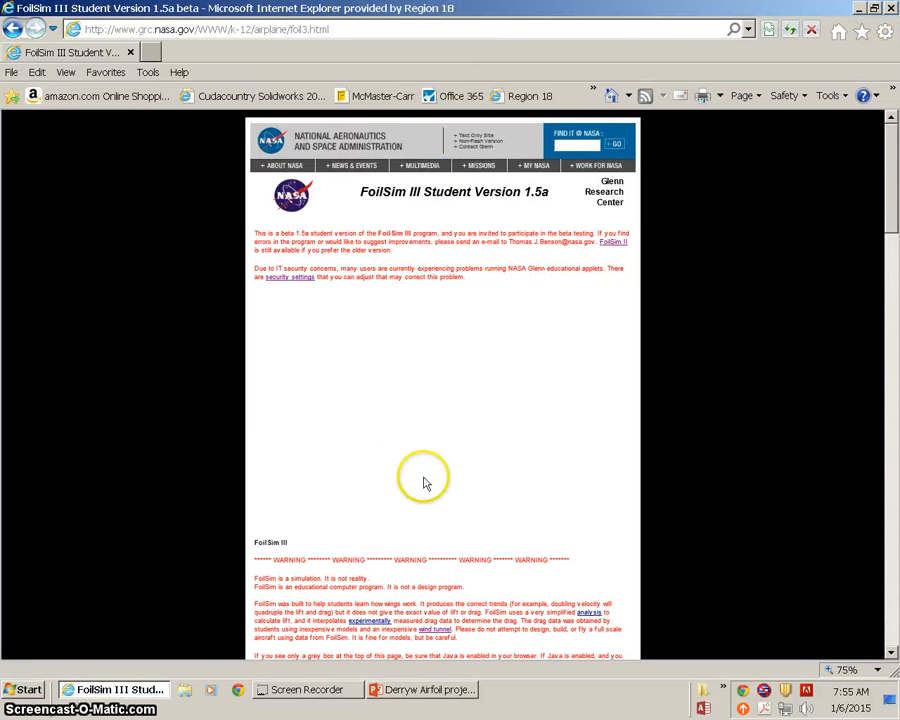
click(560, 395)
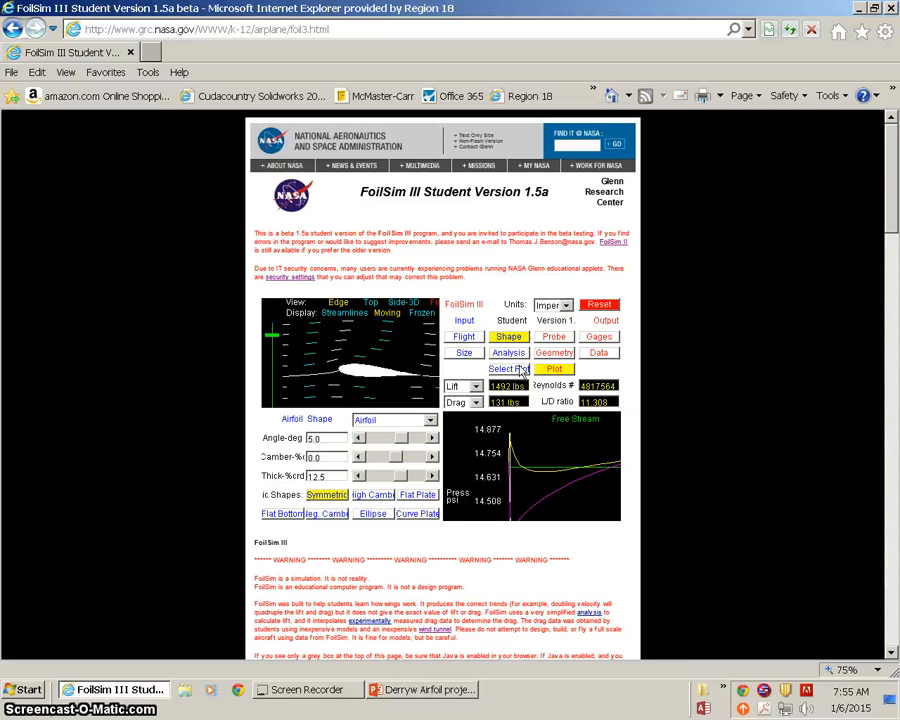
key(ctrl+plus)
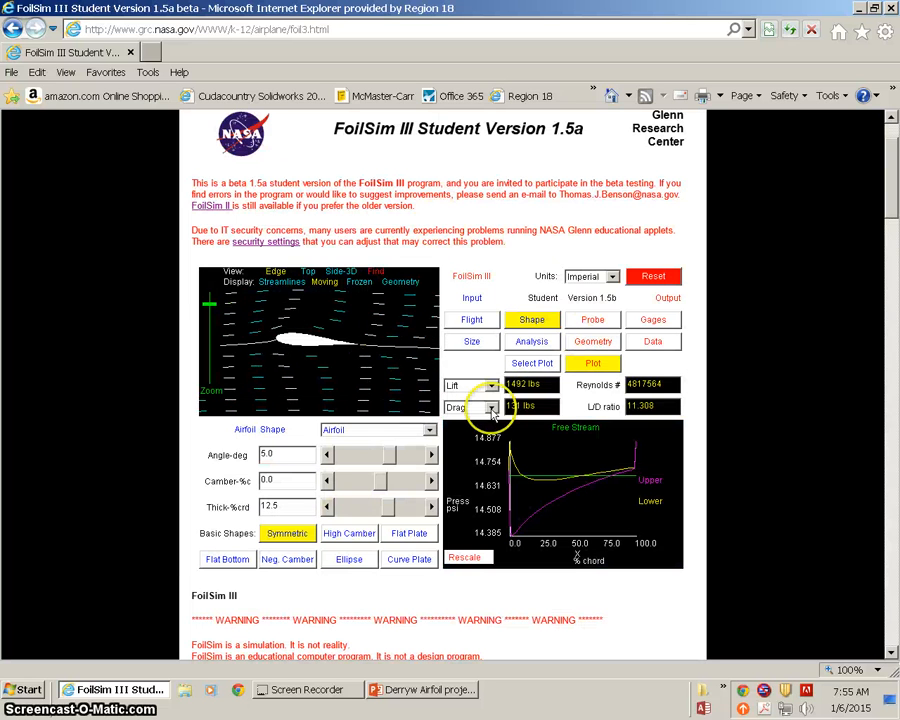
- Set the wing size to a chord of .25 ft and a span of 1 ft
click(472, 342)
click(287, 461)
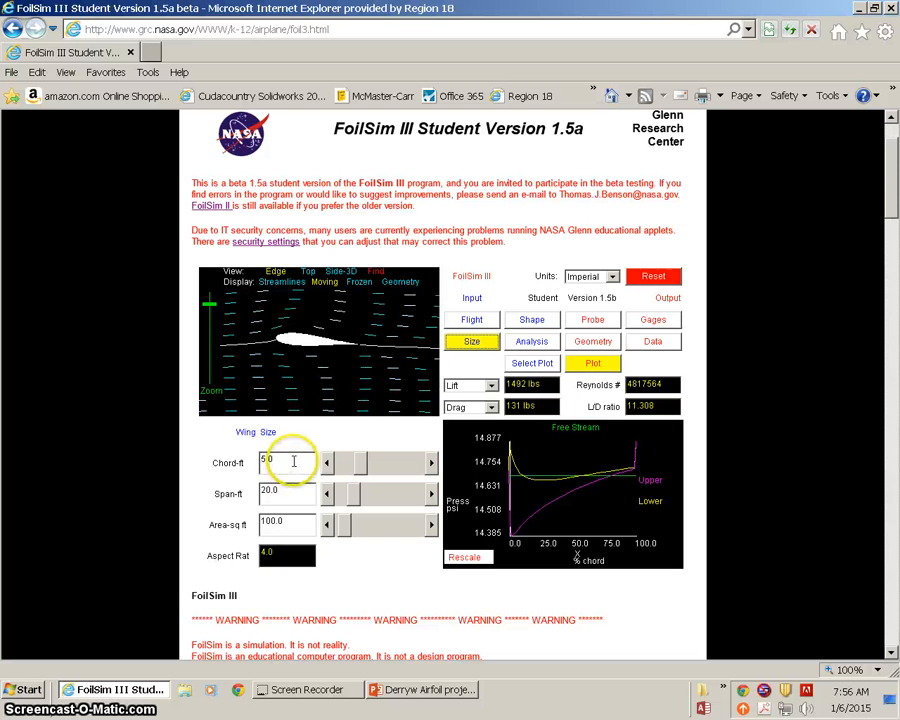
drag(293, 461, 256, 460)
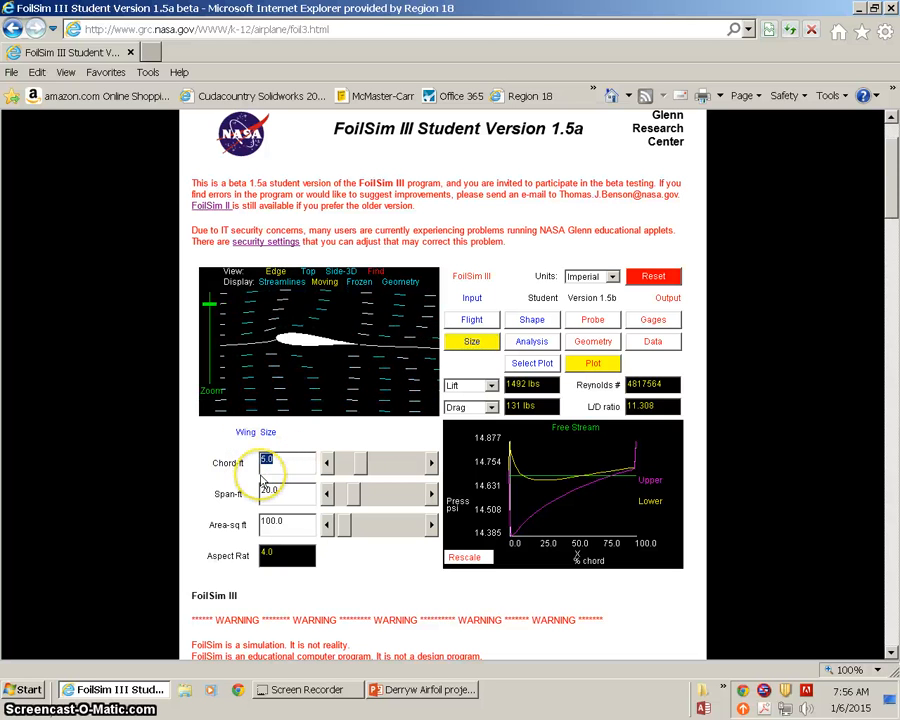
text(25)
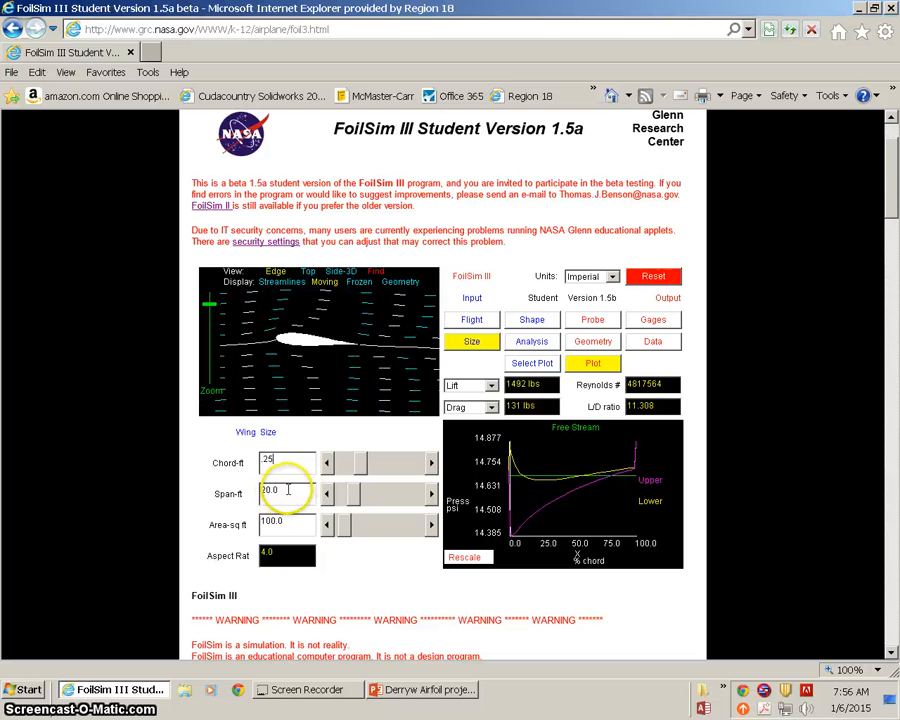
drag(288, 489, 244, 487)
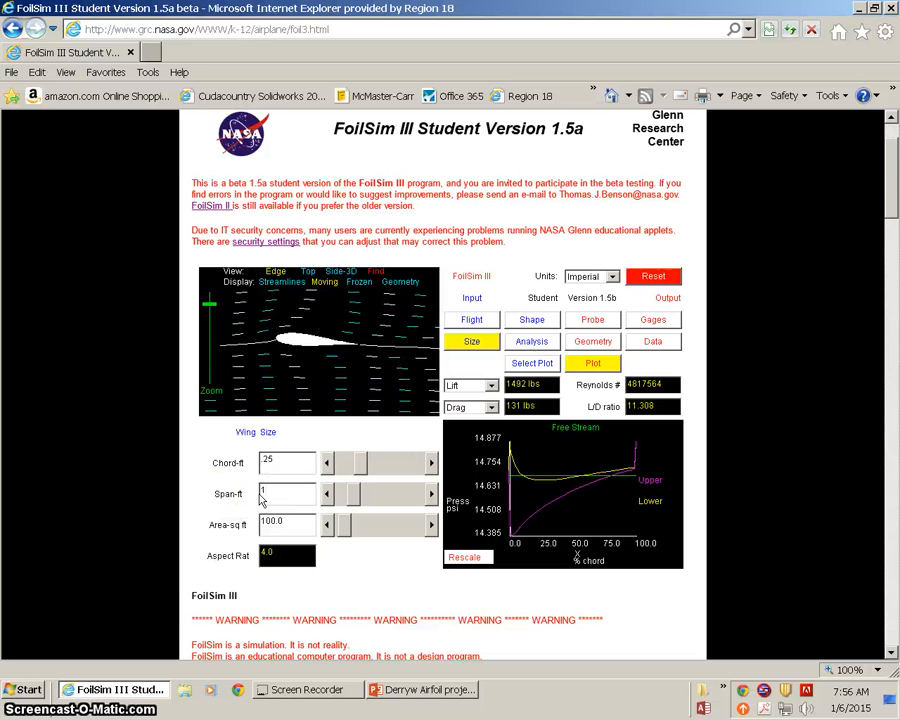
key(Return)
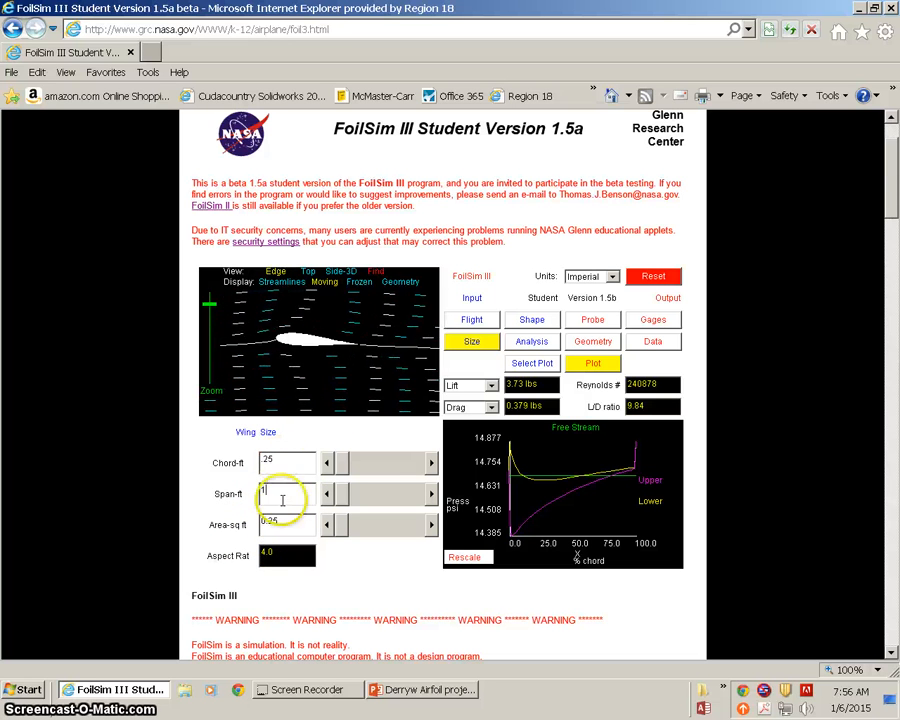
click(290, 494)
key(BackSpace)
text(1)
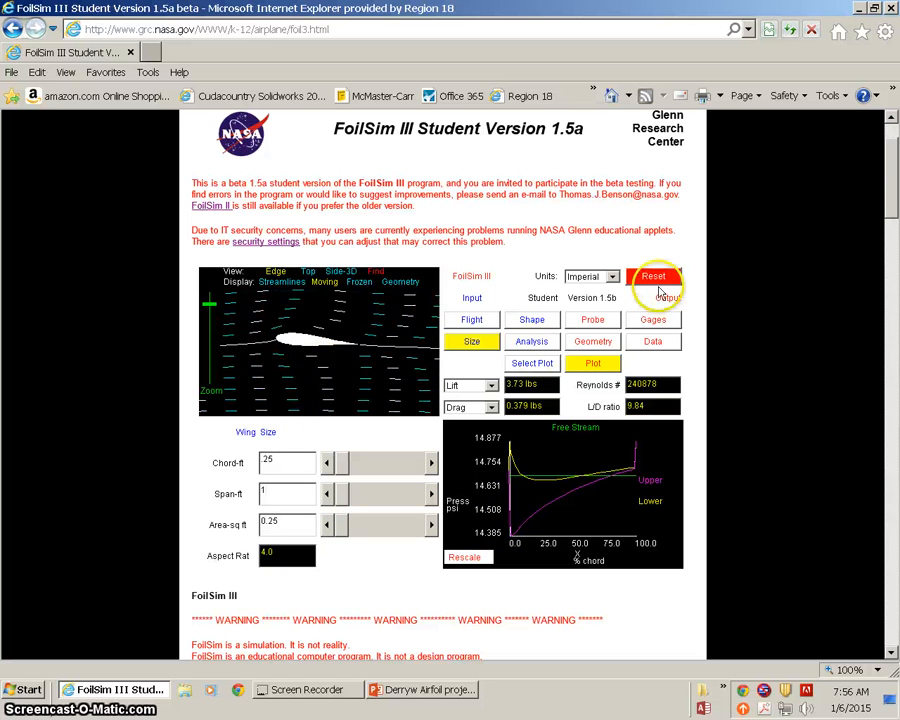
- Set the flight test speed to 30 mph and recheck the wing size and flight inputs
click(473, 321)
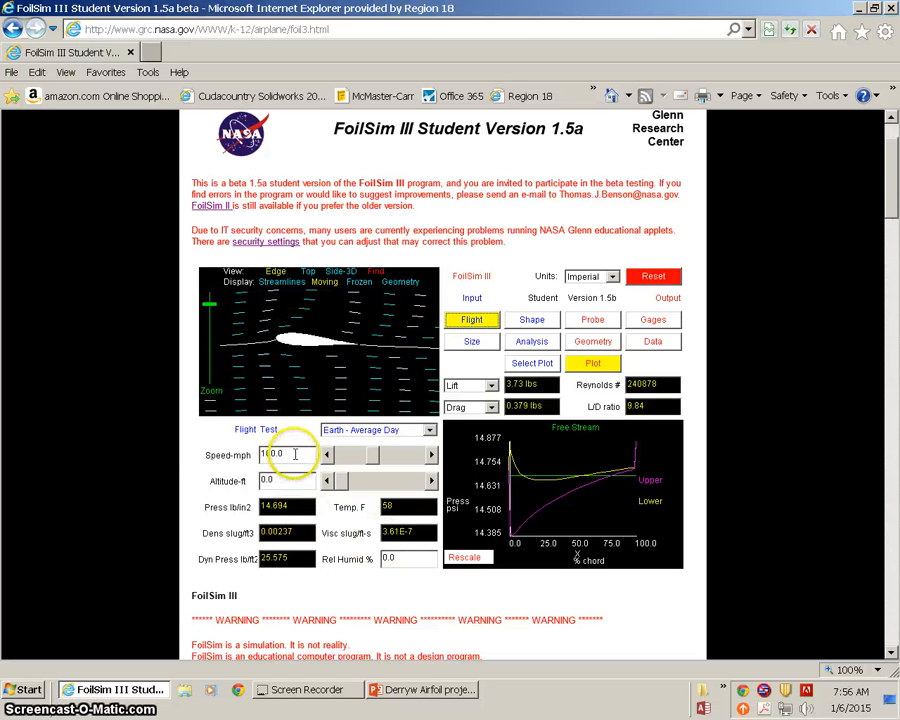
drag(295, 453, 262, 453)
click(376, 505)
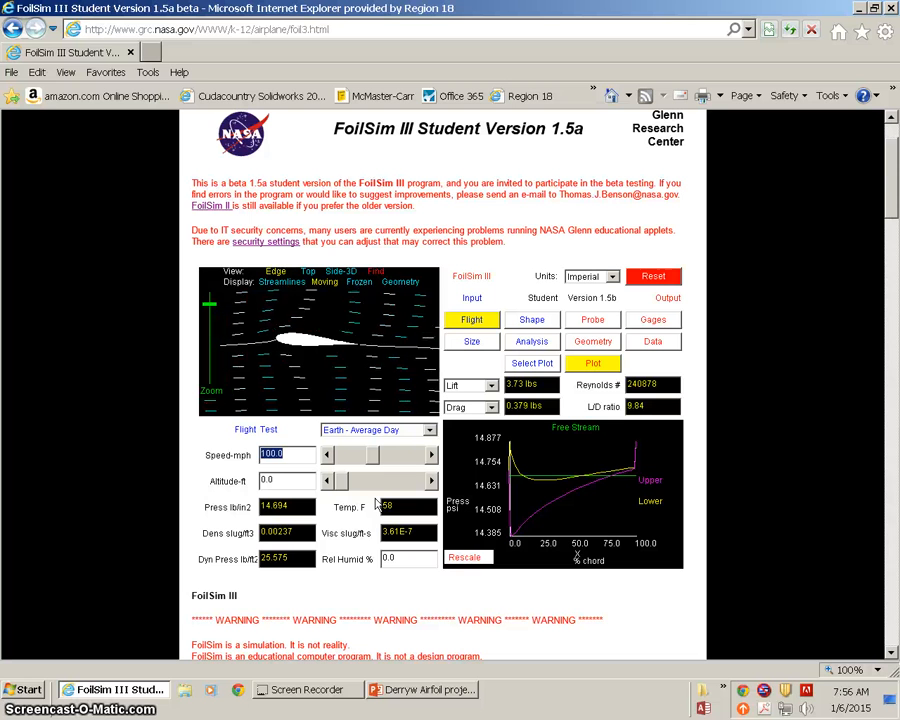
text(30)
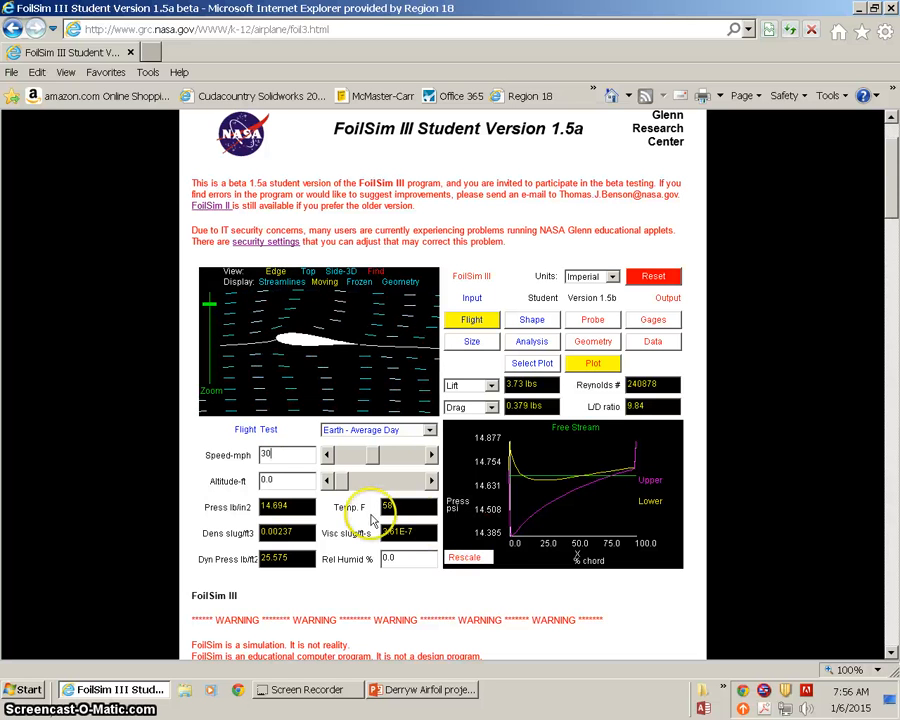
click(293, 485)
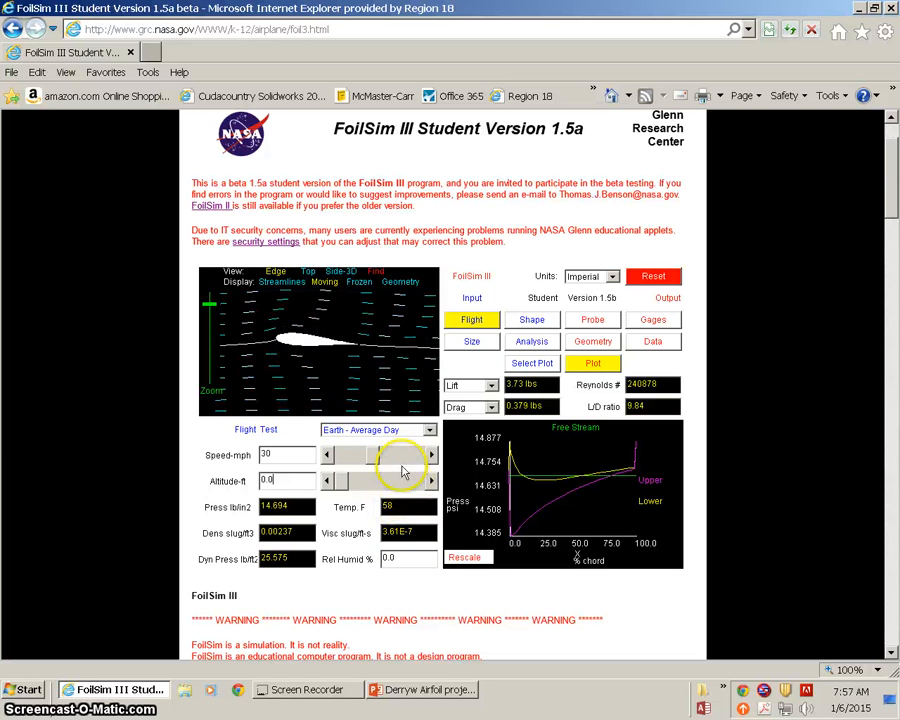
click(309, 477)
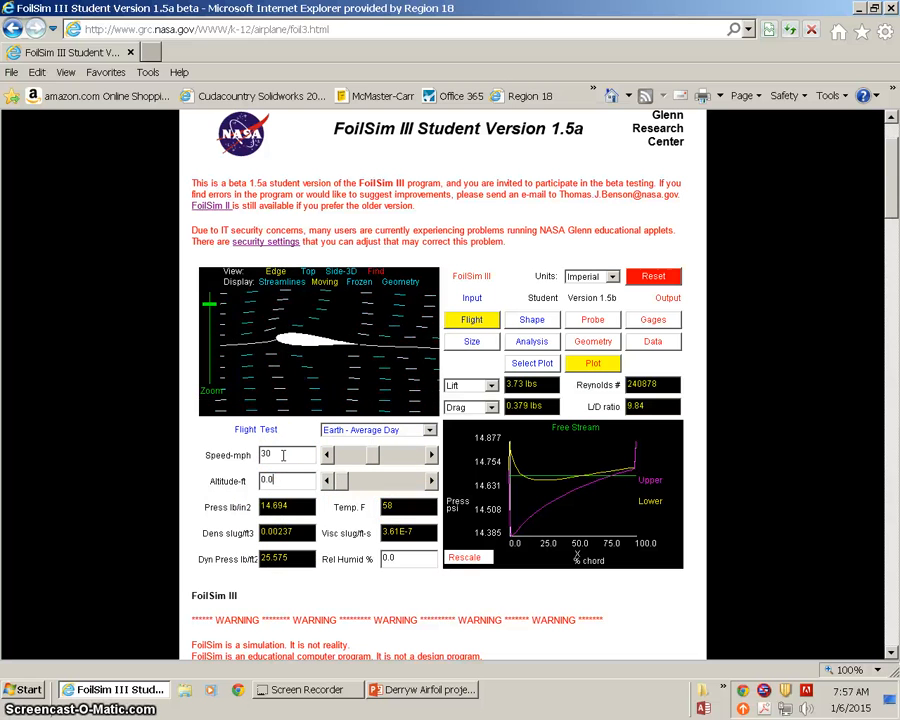
click(283, 455)
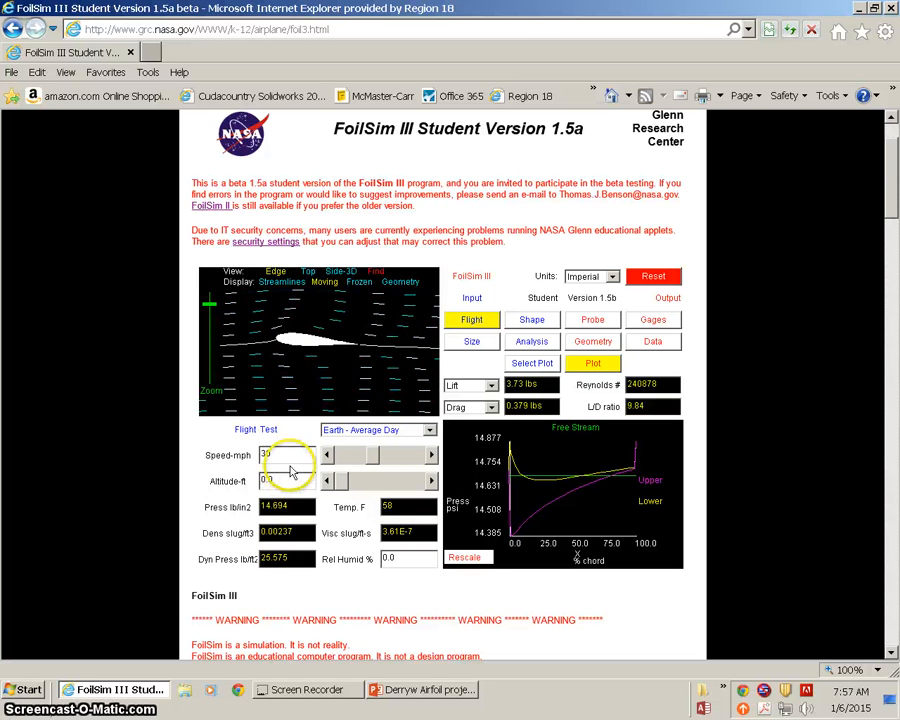
key(Return)
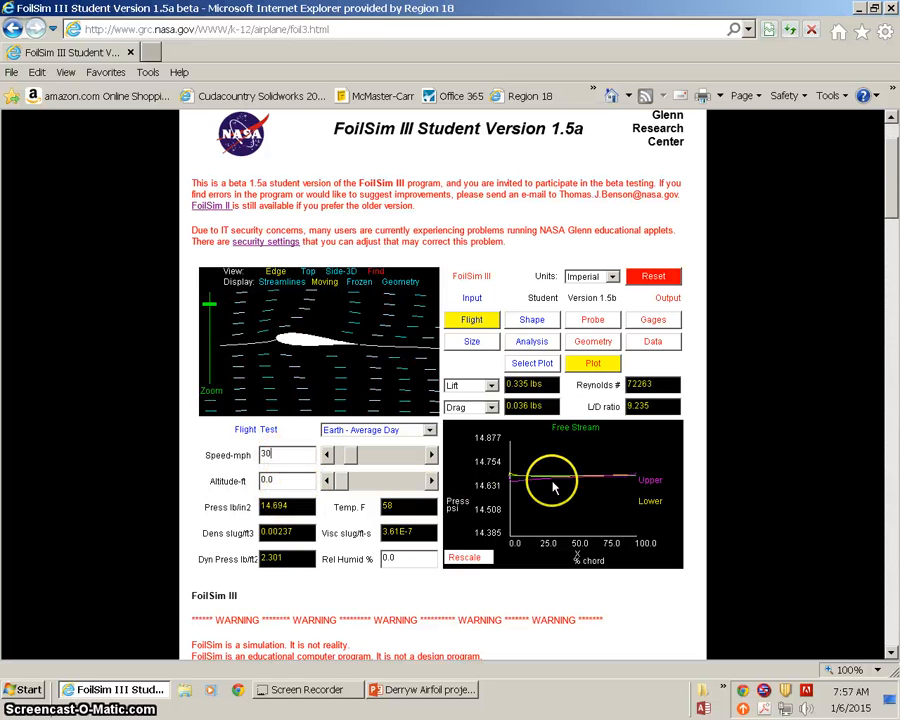
click(474, 343)
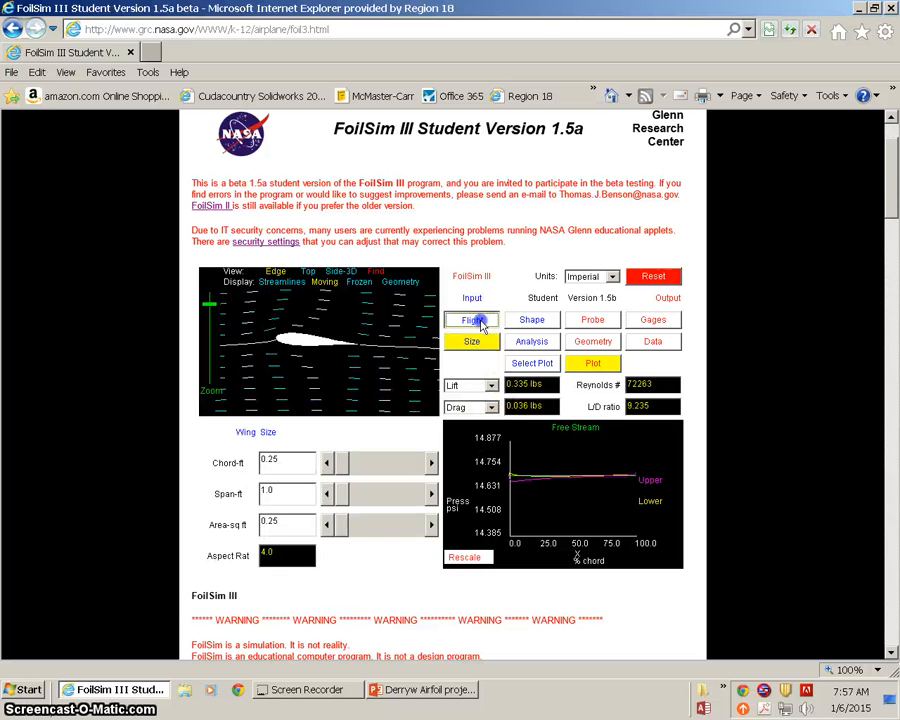
click(480, 324)
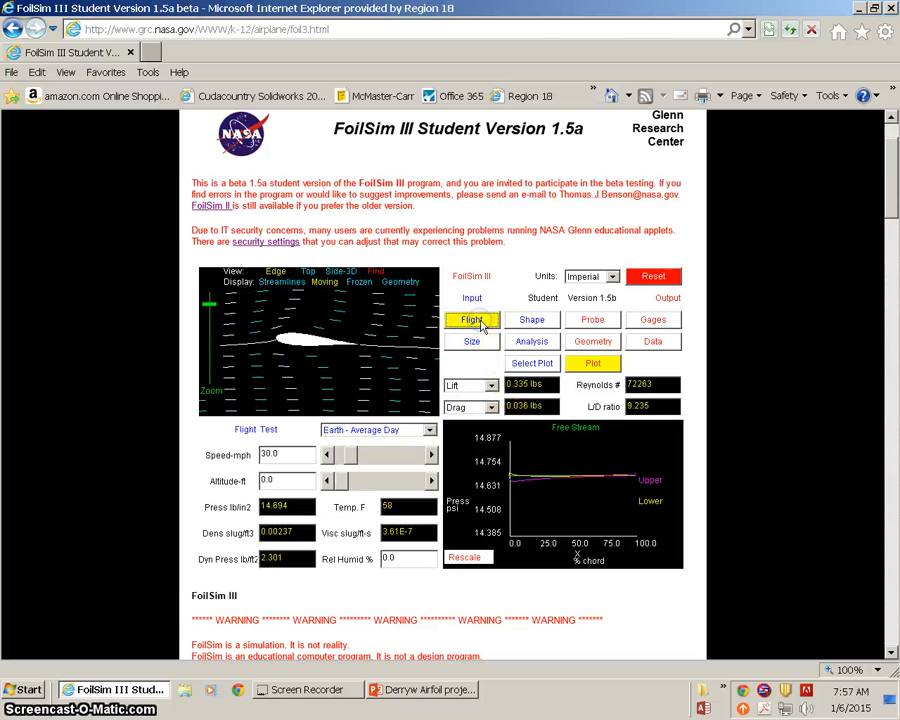
- Set the airfoil shape's angle to 10 degrees
click(537, 321)
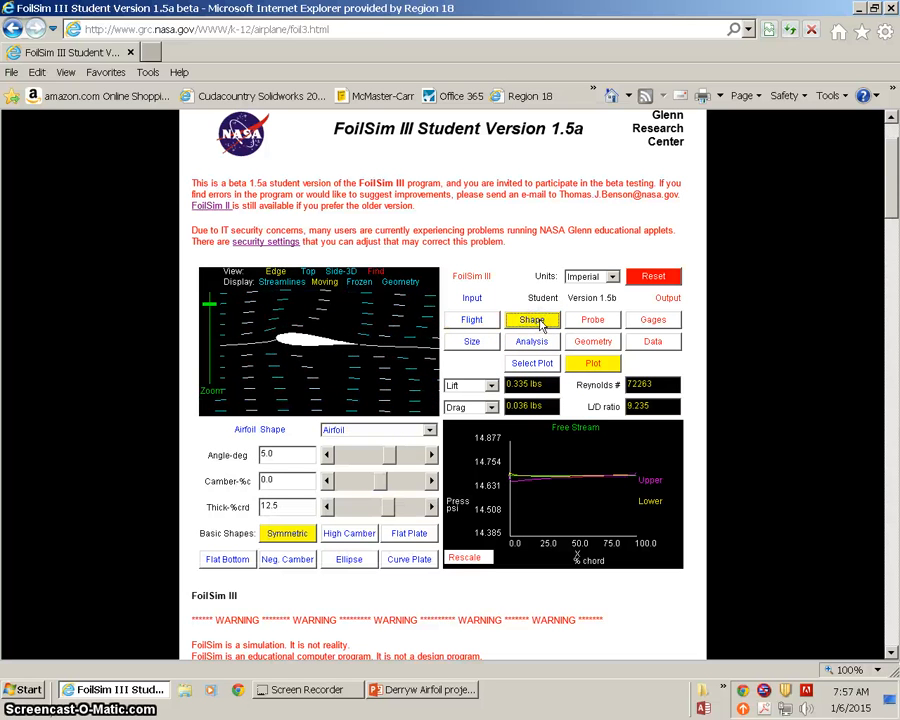
click(387, 507)
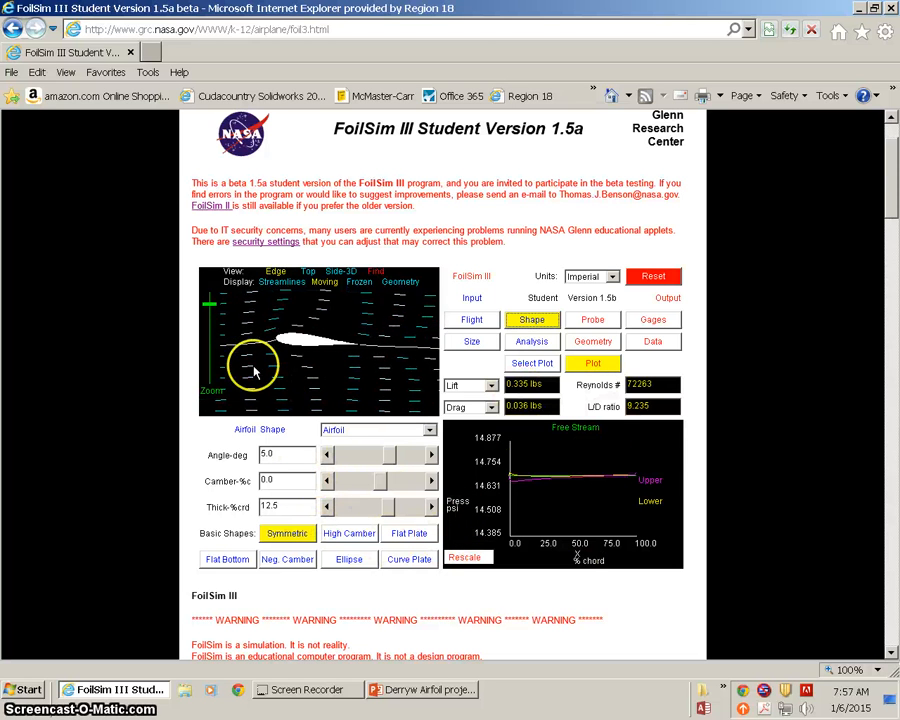
click(291, 453)
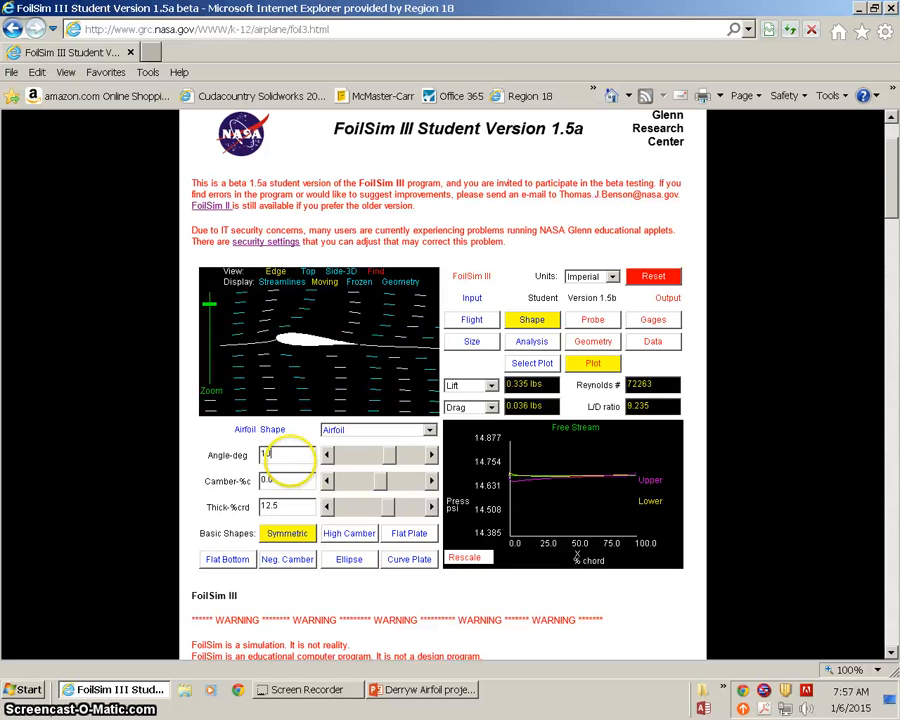
text(10)
key(Return)
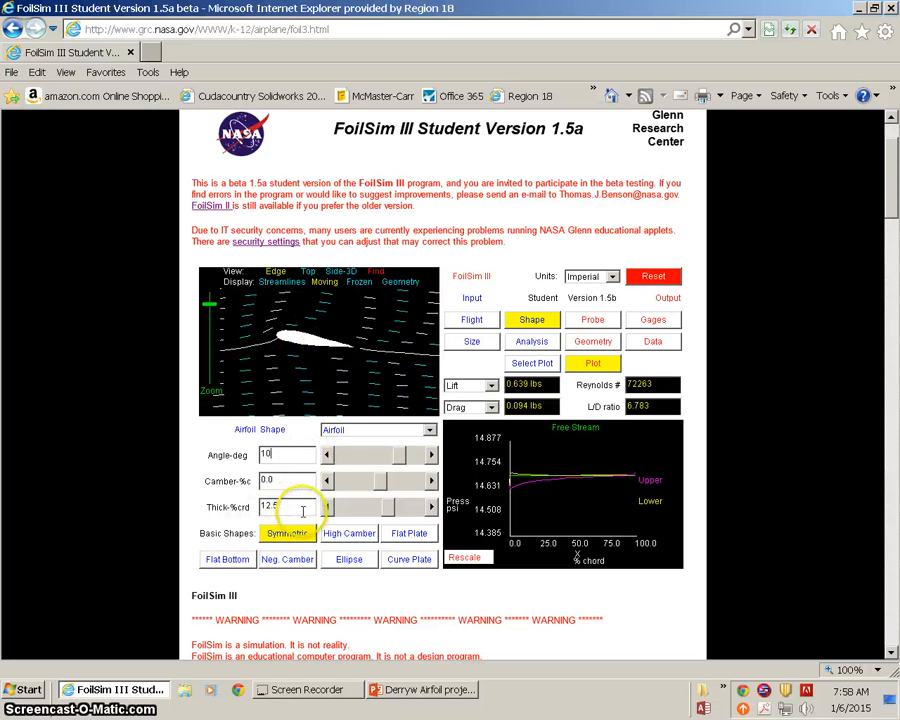
- Enlarge the airfoil in the flow view with the Streamlines display and rescale the pressure plot
drag(204, 318, 210, 312)
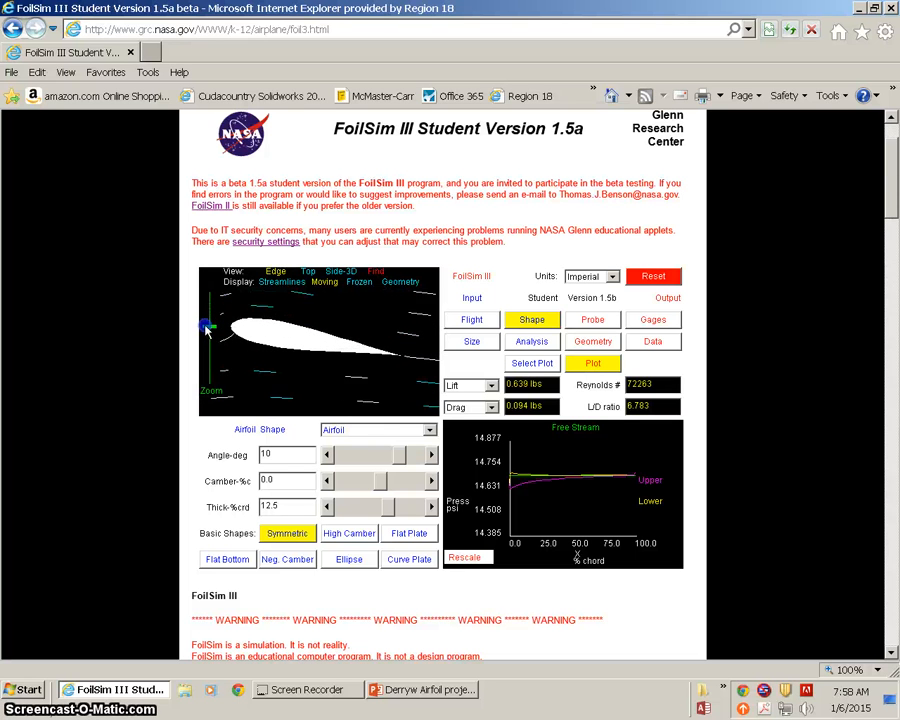
drag(206, 330, 207, 334)
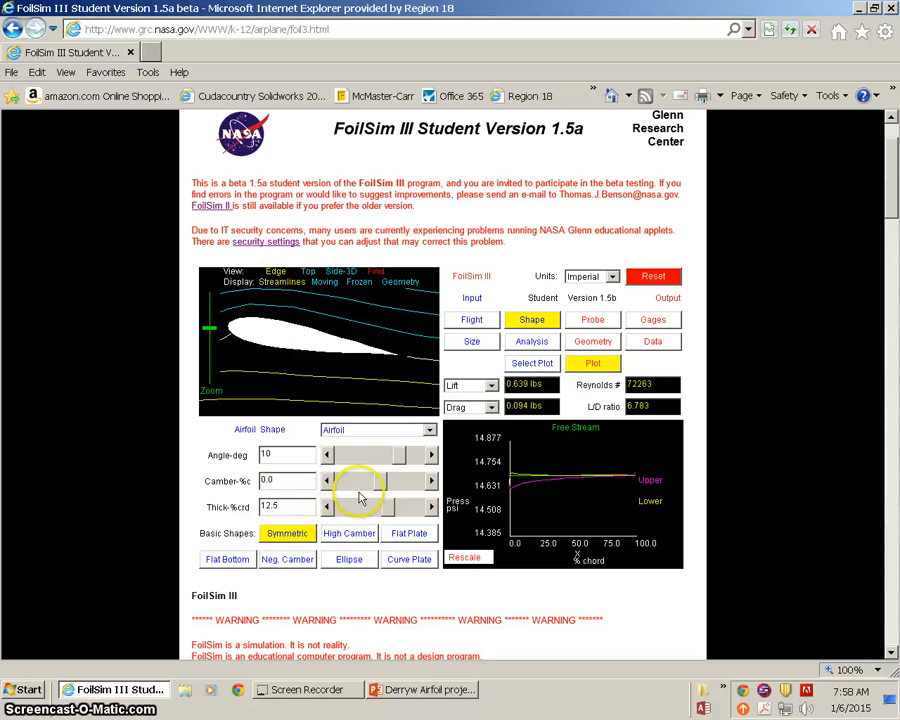
click(465, 558)
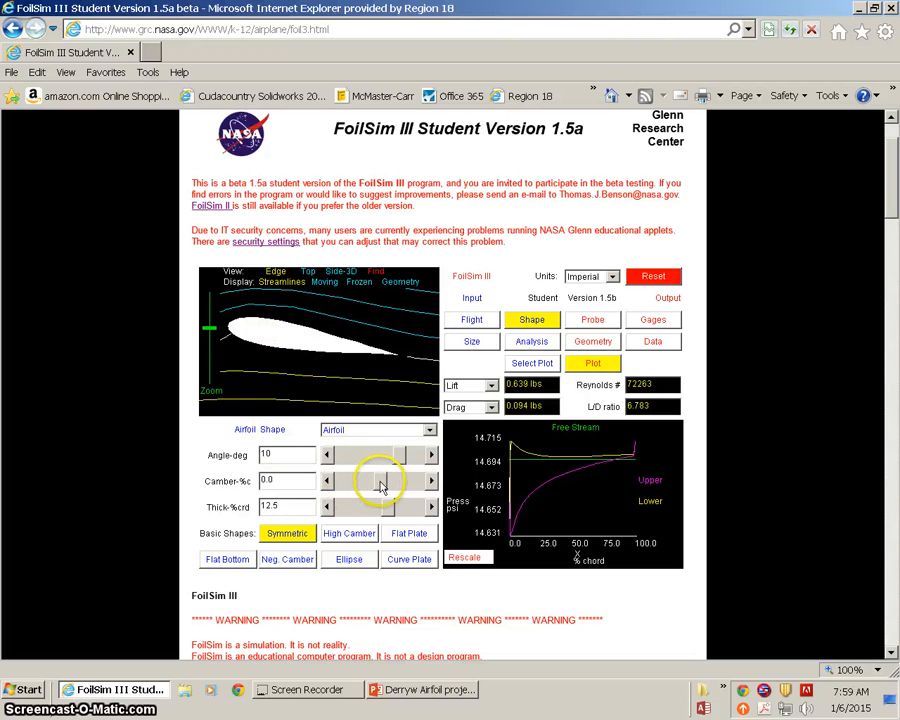
- Adjust the airfoil's camber to about 14.84% chord and its thickness to about 11.79% chord
drag(381, 486, 397, 486)
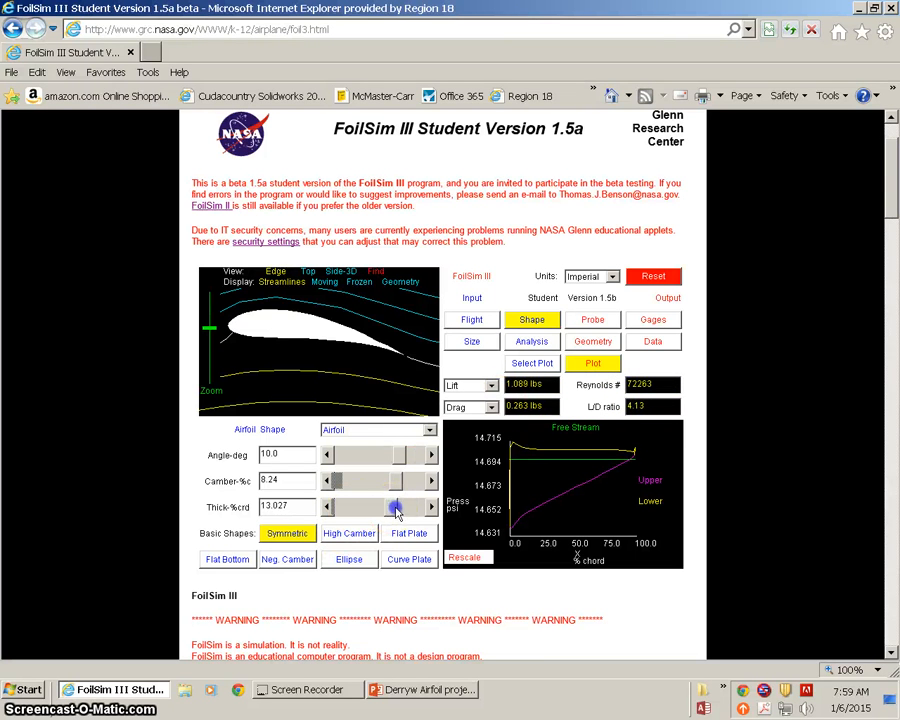
drag(396, 510, 414, 511)
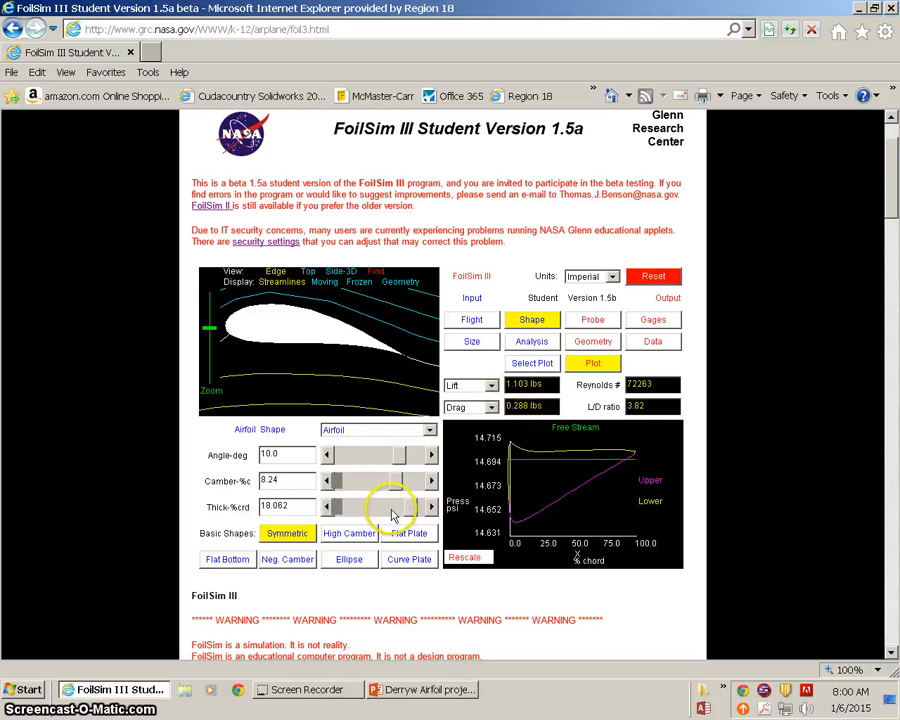
mouse_move(409, 513)
mouse_down()
mouse_move(385, 510)
mouse_move(407, 488)
mouse_up()
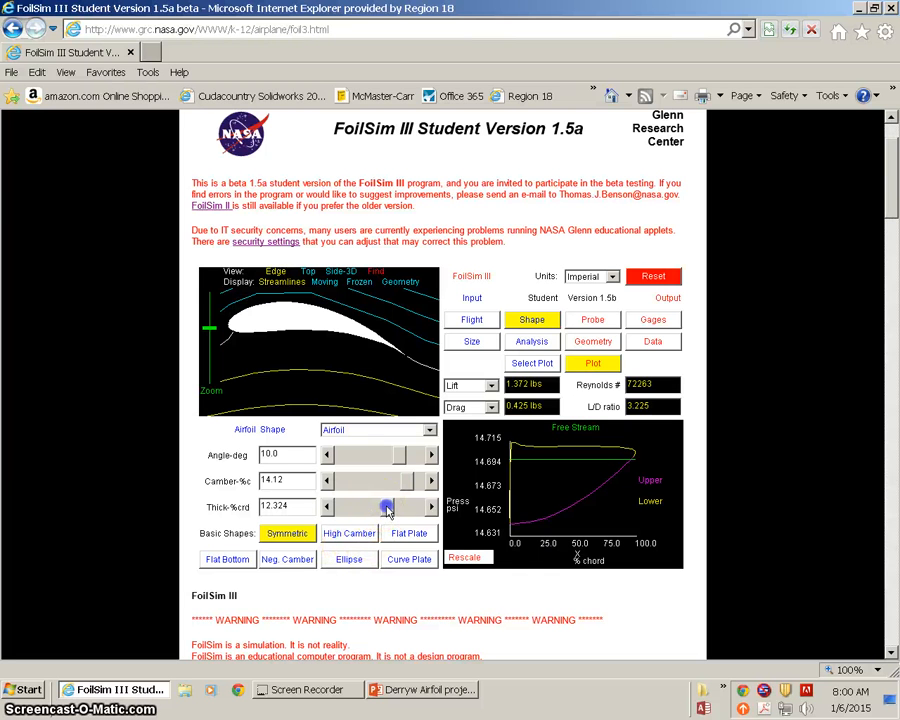
drag(390, 510, 408, 486)
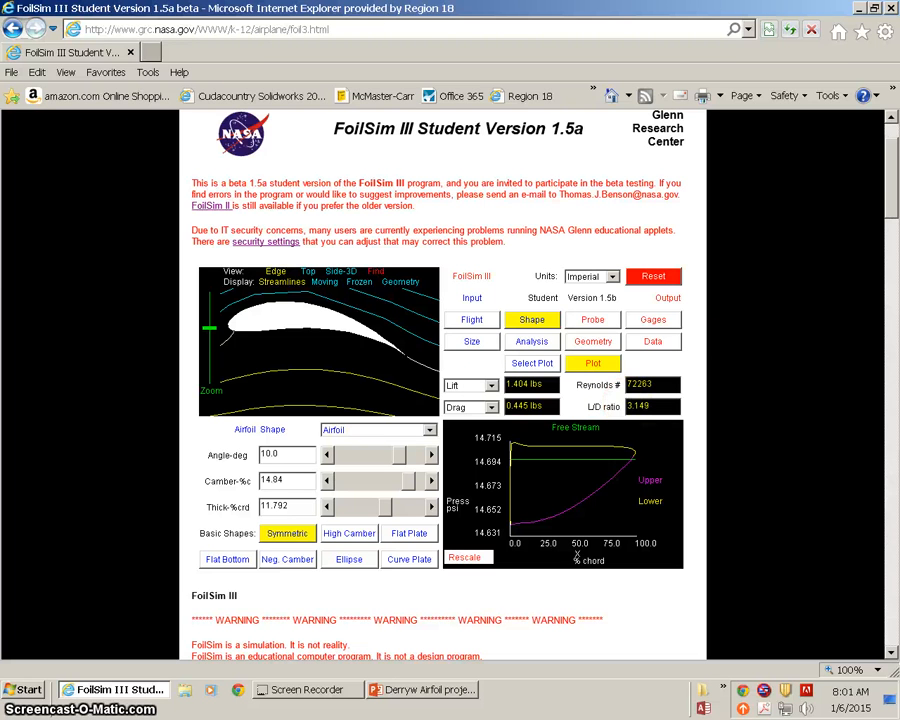
- Switch to the airfoil project presentation in PowerPoint and delete the picture from slide 6
drag(896, 142, 416, 37)
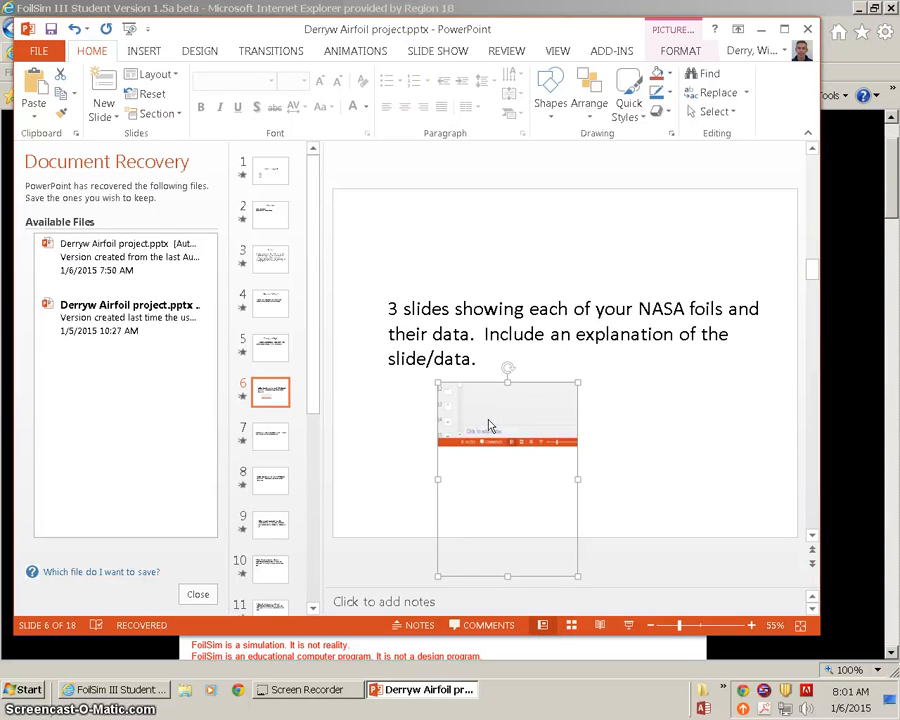
key(Delete)
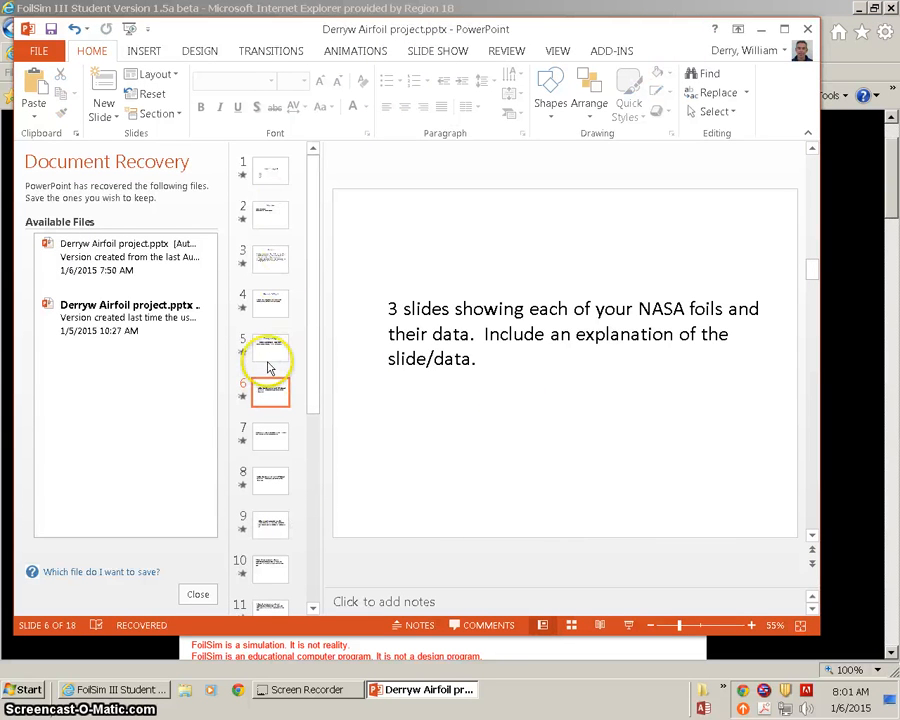